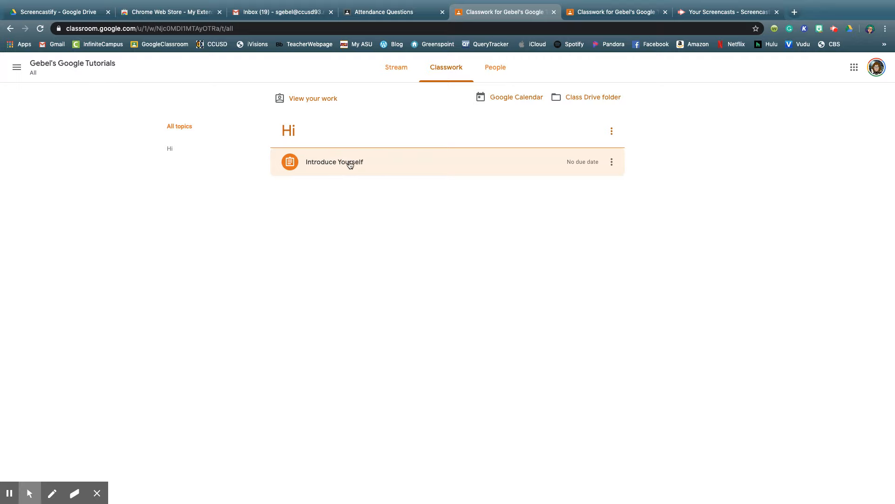
- Open the "Introduce Yourself" assignment in the student's classwork and post the class comment "Huh?"
left_click(332, 164)
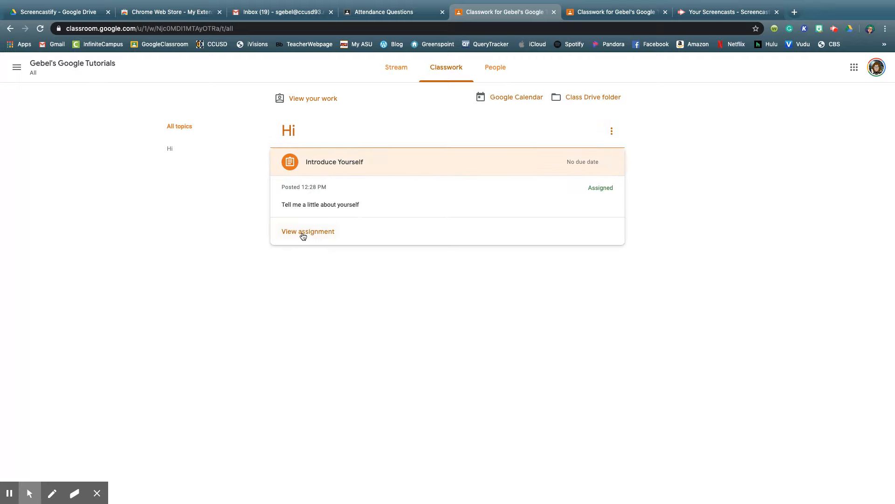
left_click(305, 233)
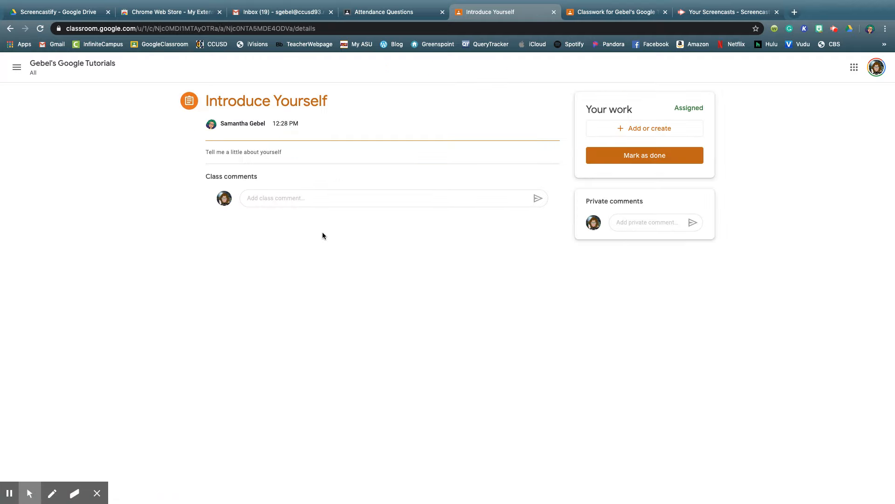
left_click(283, 200)
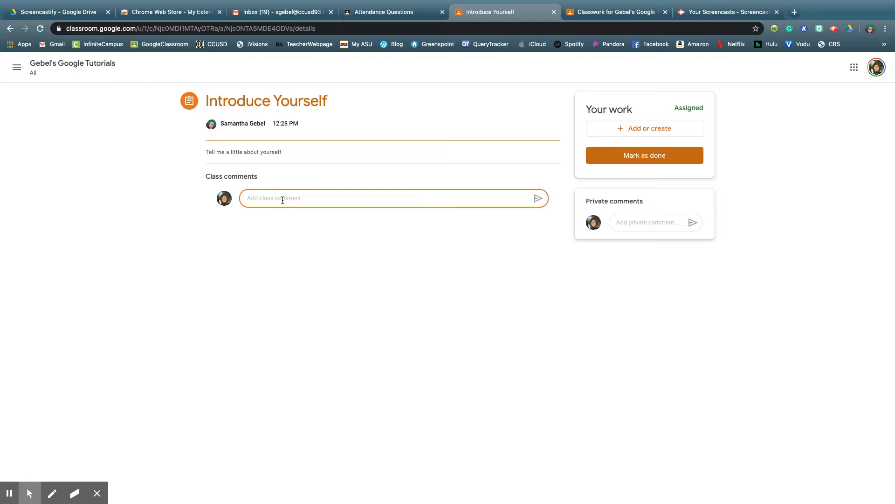
type("Huh?")
left_click(534, 200)
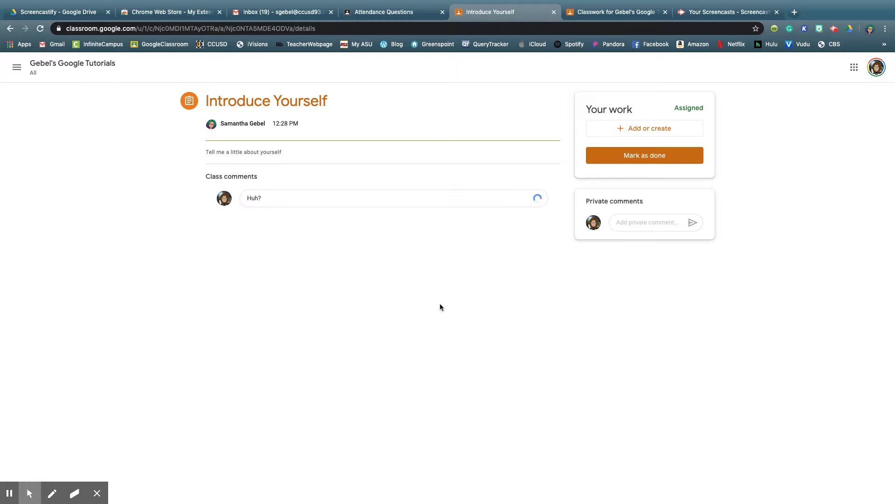
- In the teacher's view of "Introduce Yourself", reply to the student's class comment with "Can't you read?"
left_click(608, 15)
left_click(309, 254)
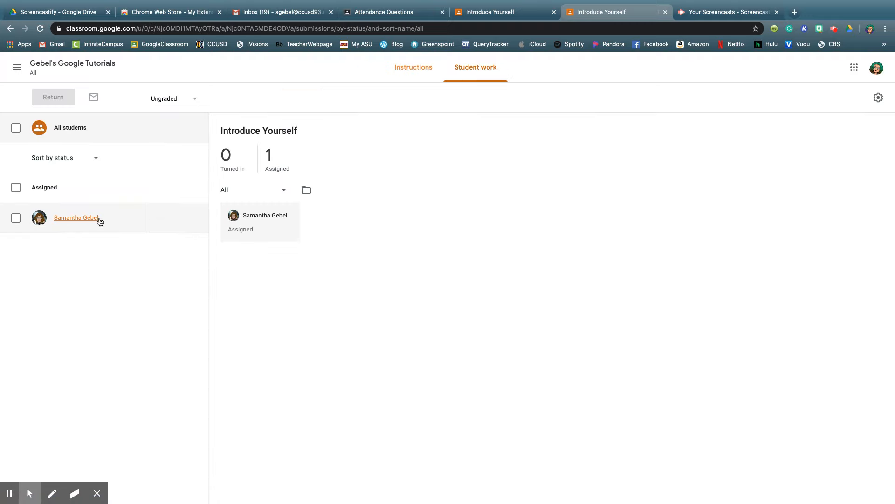
left_click(414, 69)
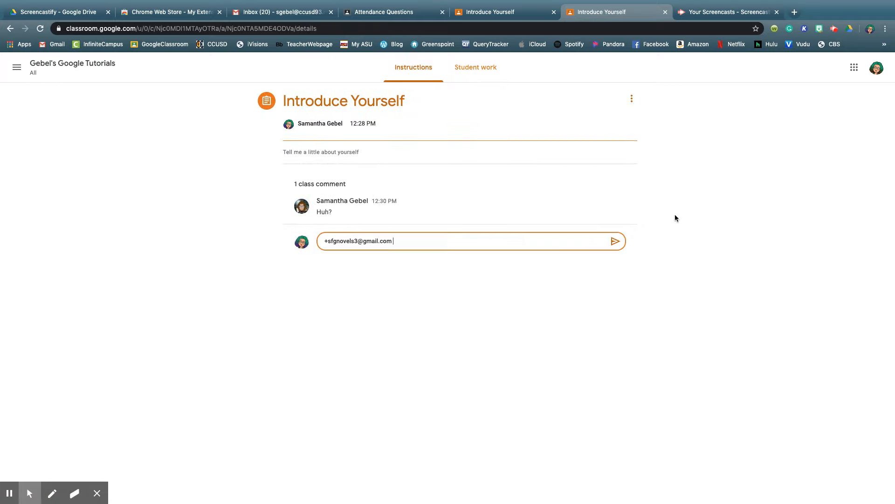
type("Can't you read?")
left_click(615, 241)
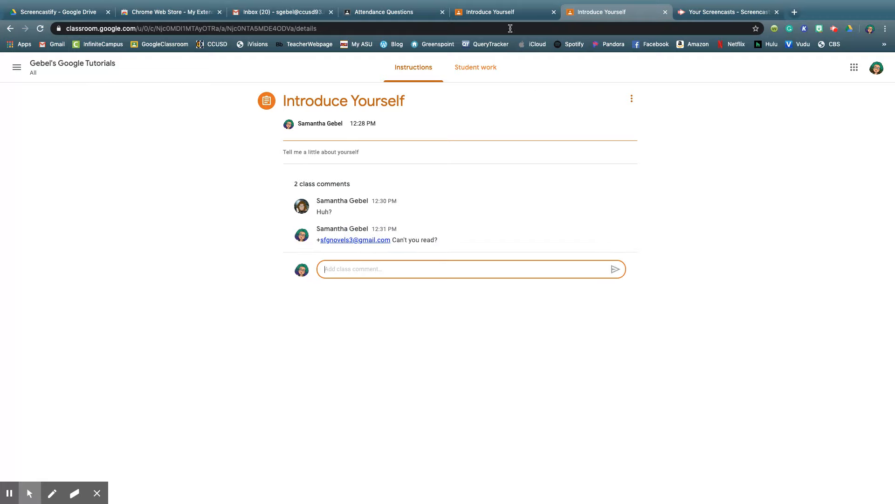
- Return to the student's view of the assignment and reload it to check the class comments
left_click(504, 13)
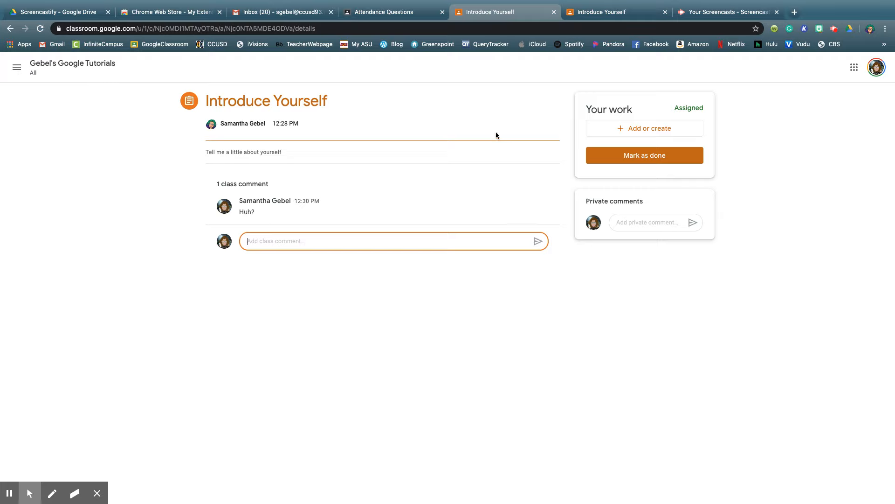
left_click(38, 29)
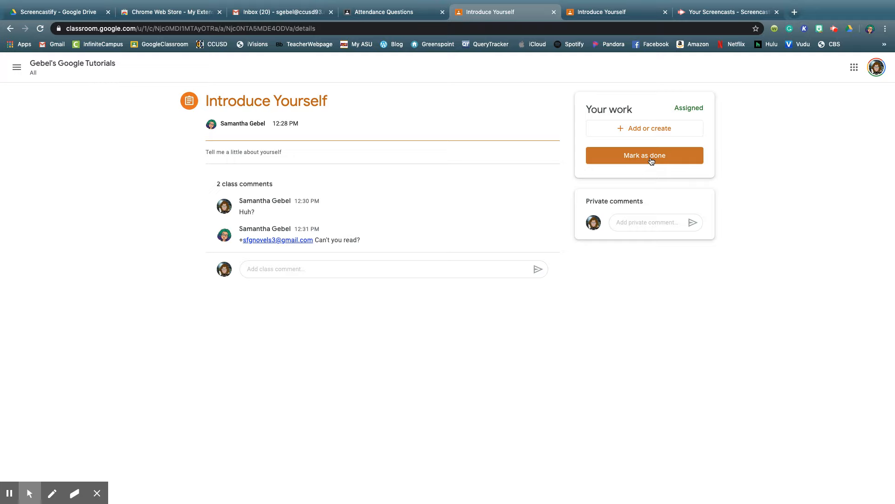
left_click(646, 223)
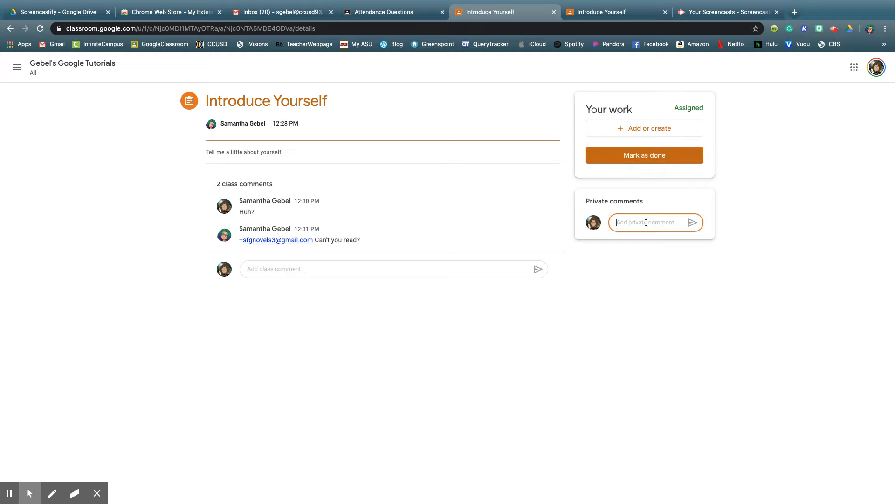
left_click_drag(336, 190, 358, 251)
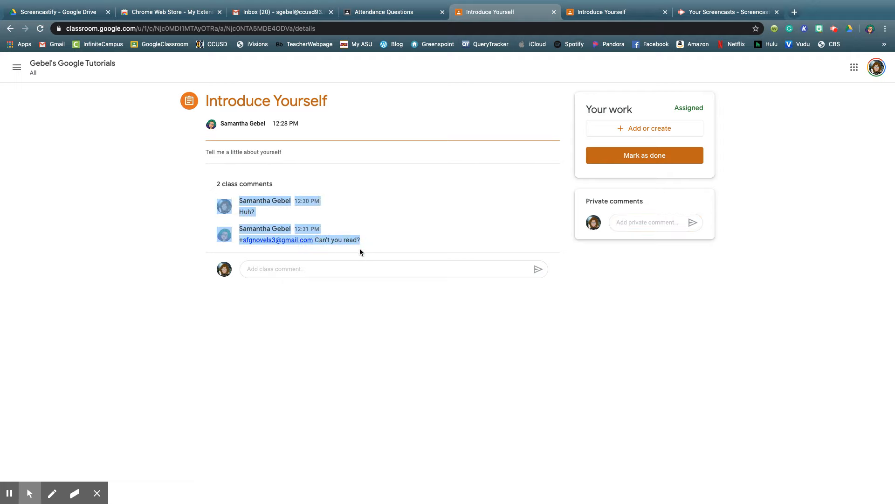
left_click(425, 246)
left_click(635, 222)
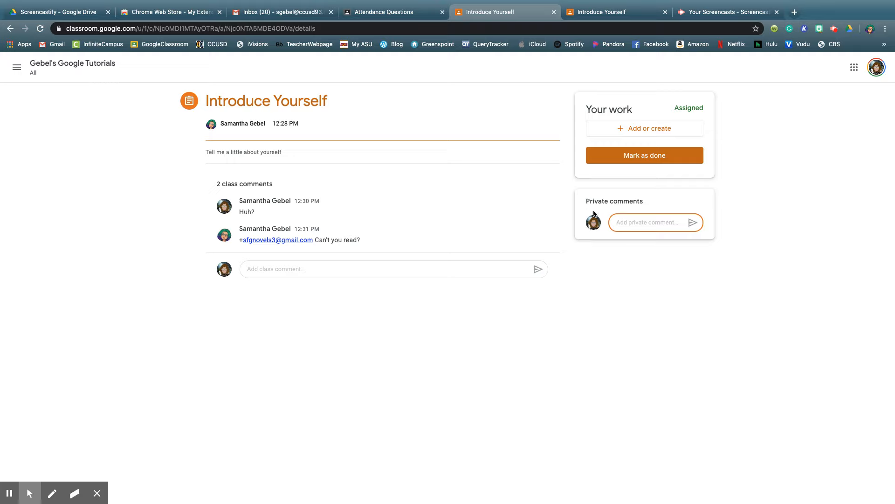
left_click(638, 222)
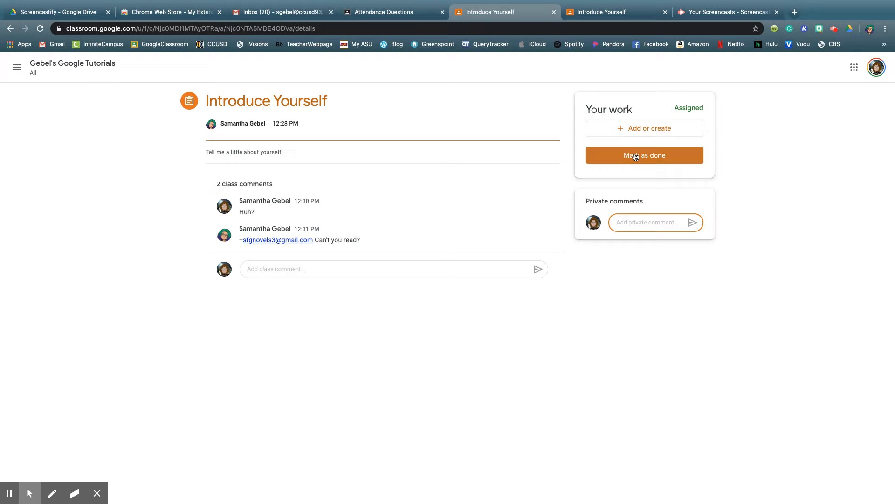
left_click(631, 221)
- Mark the "Introduce Yourself" assignment as done without attaching any work
left_click(640, 155)
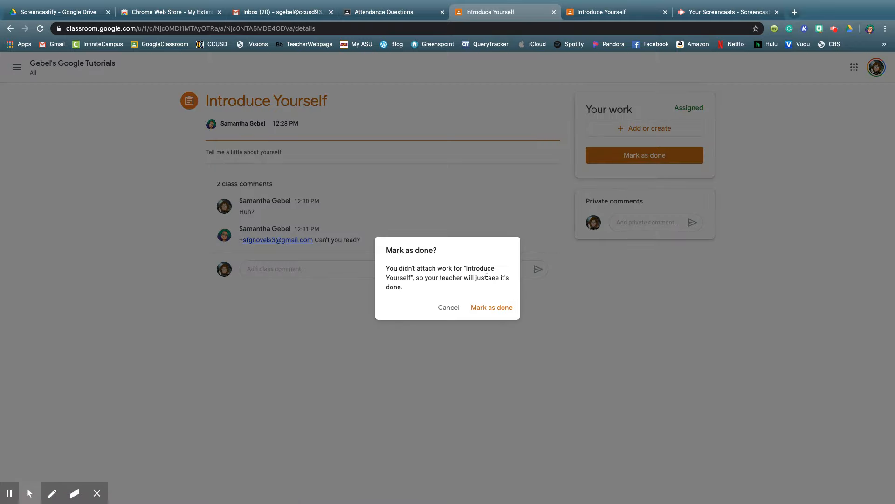
left_click(497, 311)
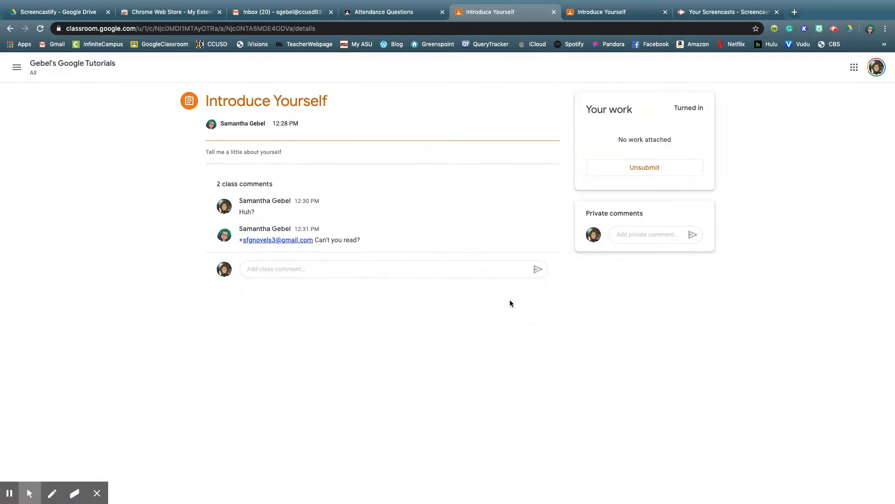
- In the teacher's view, show the turned-in student work for "Introduce Yourself" and select the student's submission
left_click(617, 14)
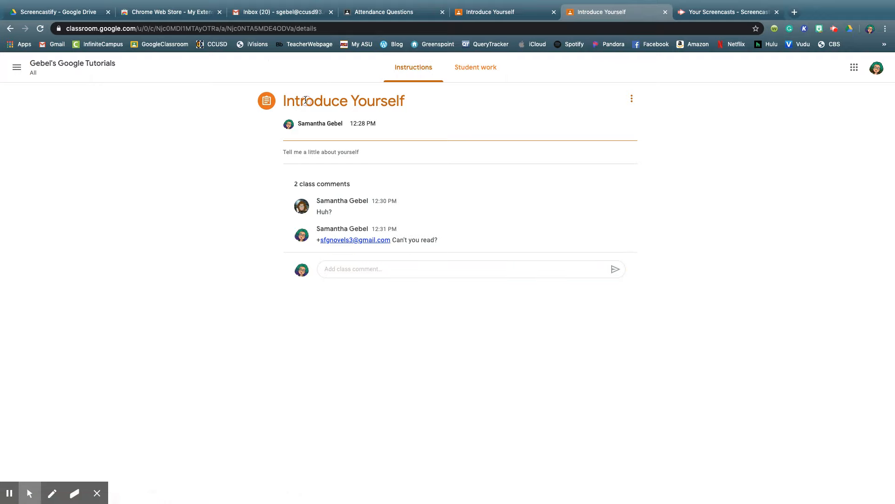
left_click(10, 28)
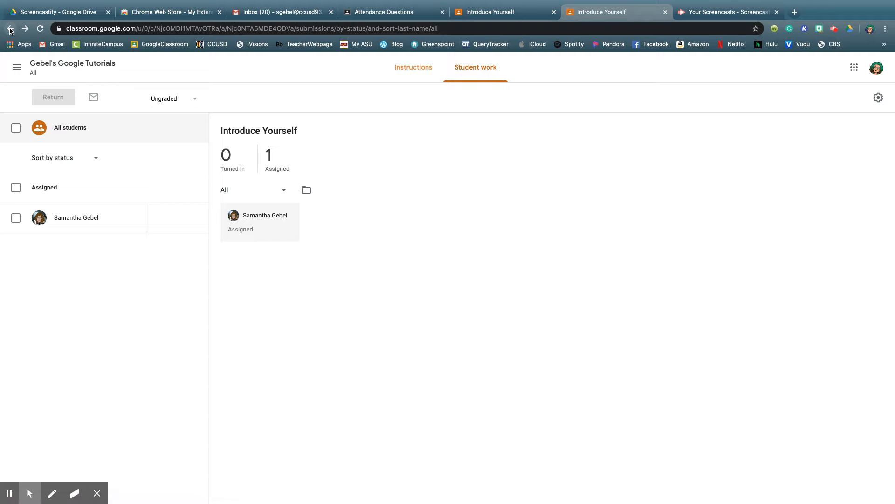
left_click(224, 157)
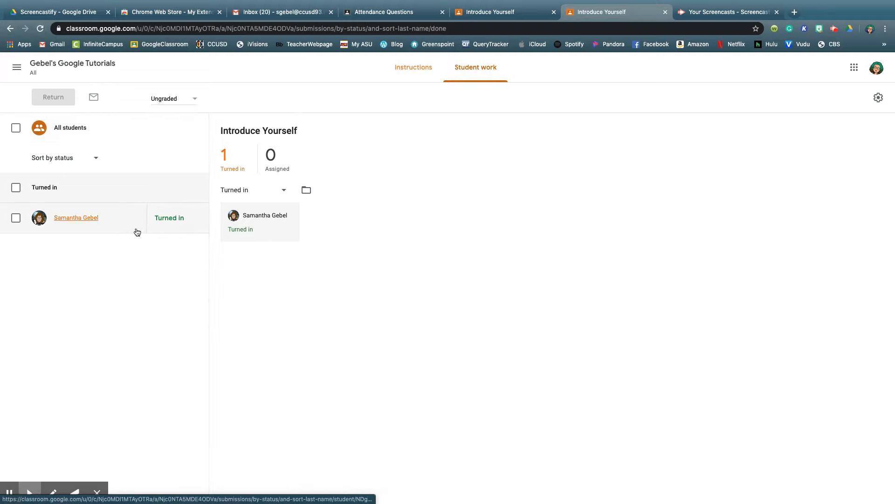
left_click(15, 219)
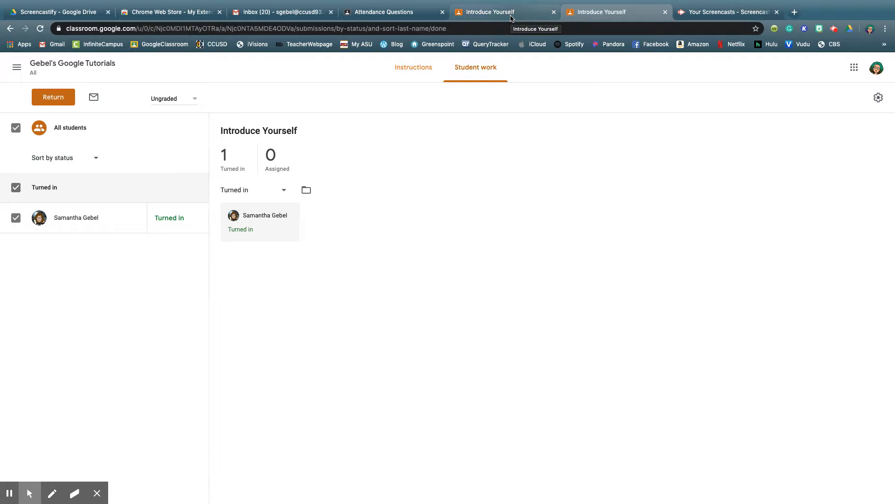
- Create a classwork assignment titled "Are we bored yet?" with the instructions "I am literally having a conversation with myself :)"
left_click(60, 63)
left_click(423, 67)
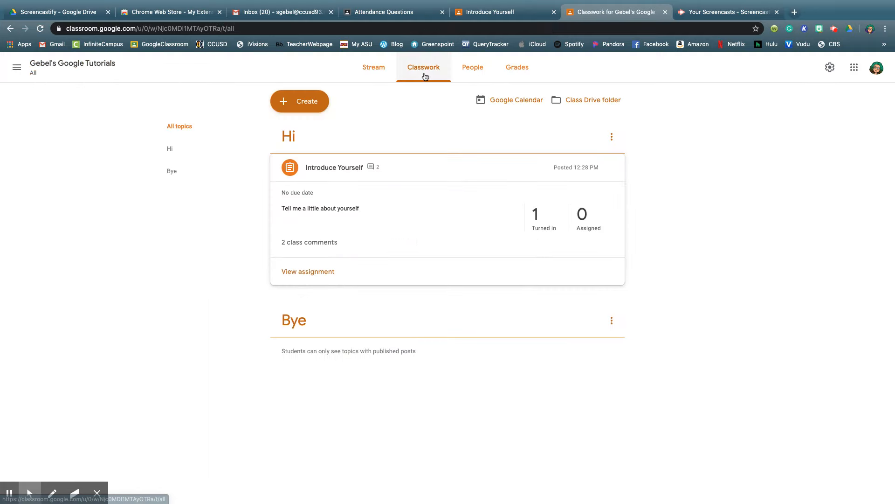
left_click(302, 104)
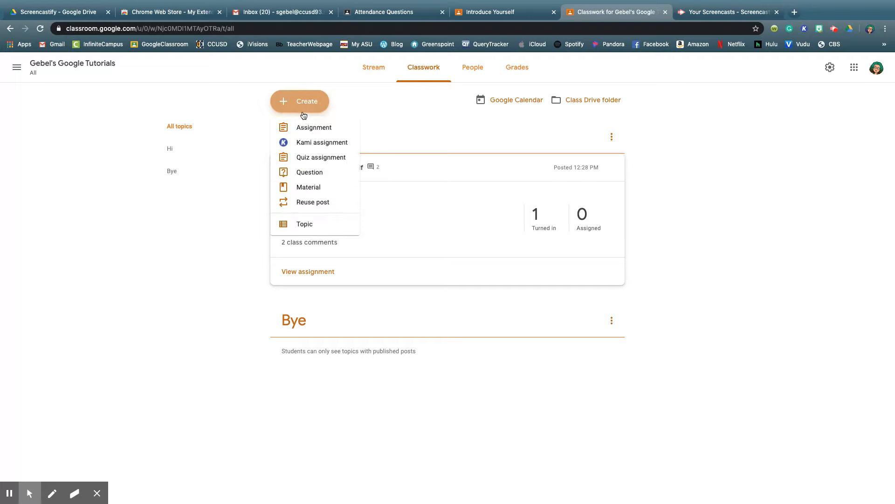
left_click(303, 128)
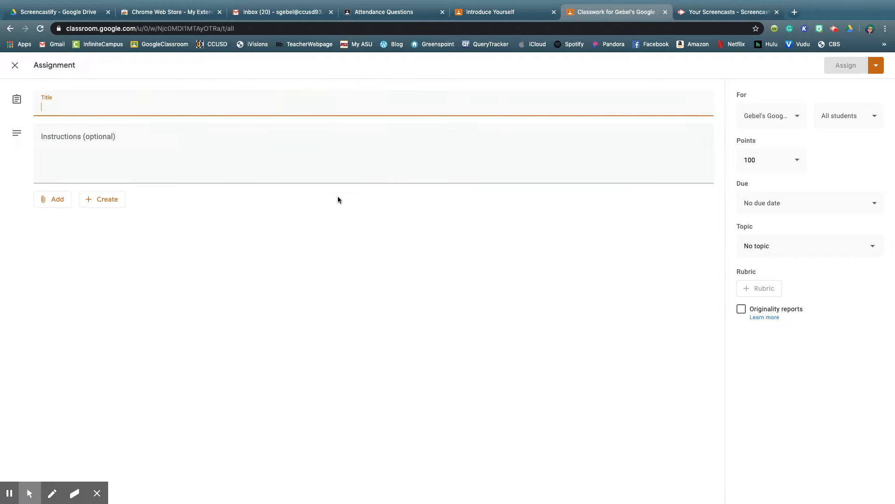
left_click(196, 103)
type("Are we bored yet?")
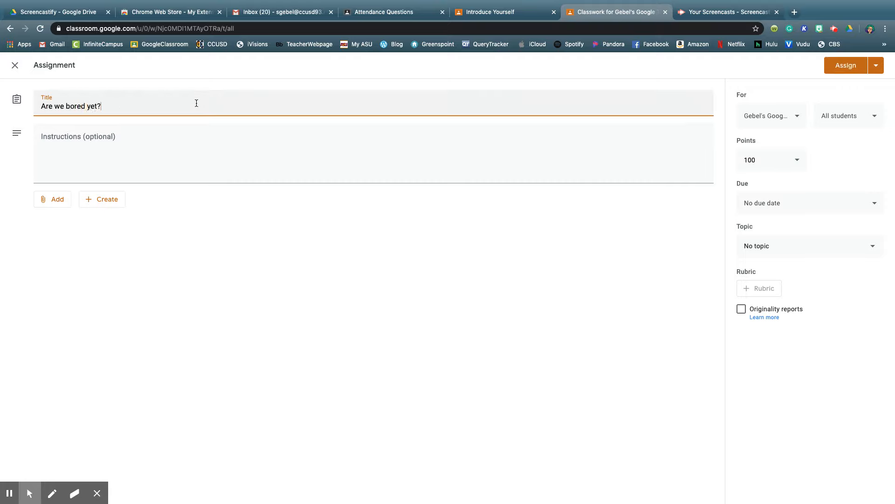
key("Tab")
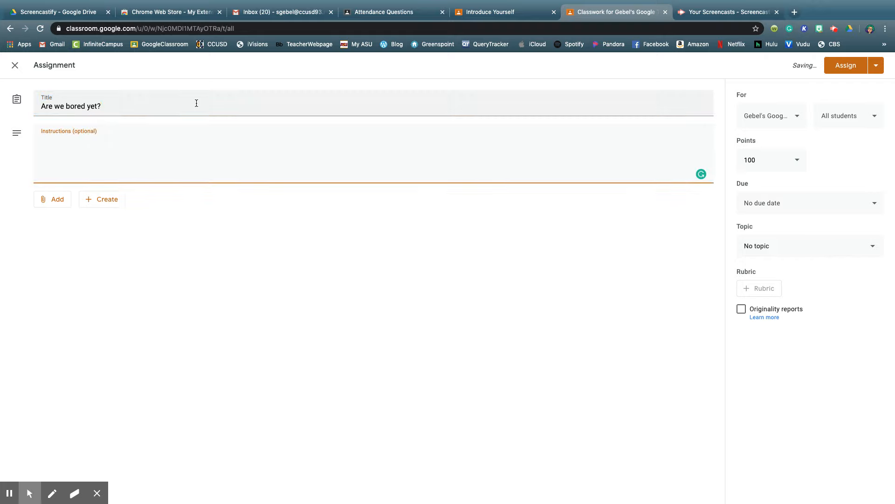
type("I am literally having a conversati")
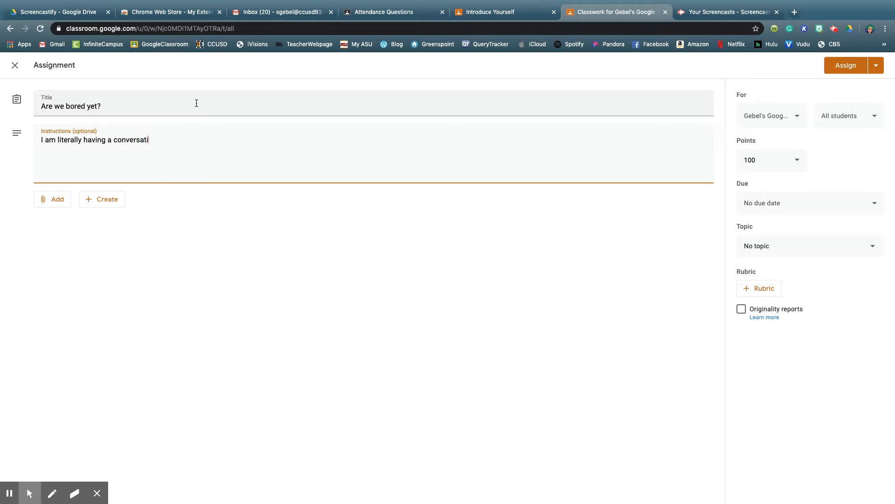
type("on with myself :)")
left_click(57, 199)
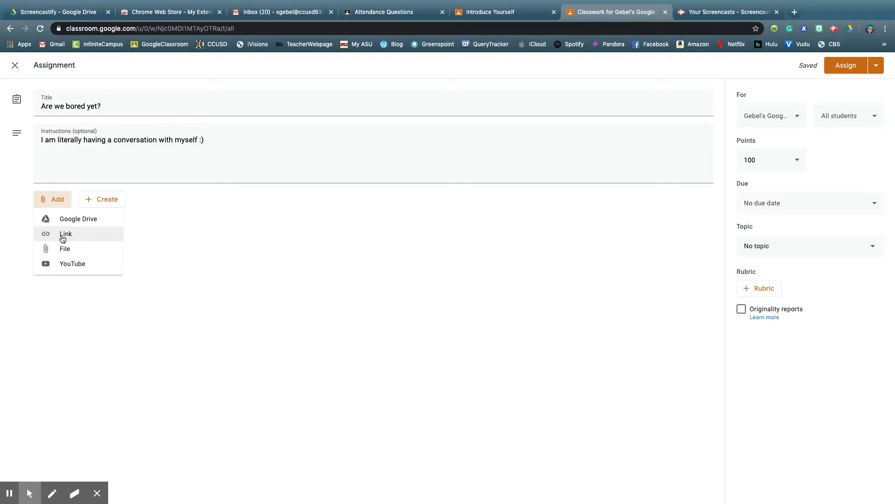
left_click(291, 236)
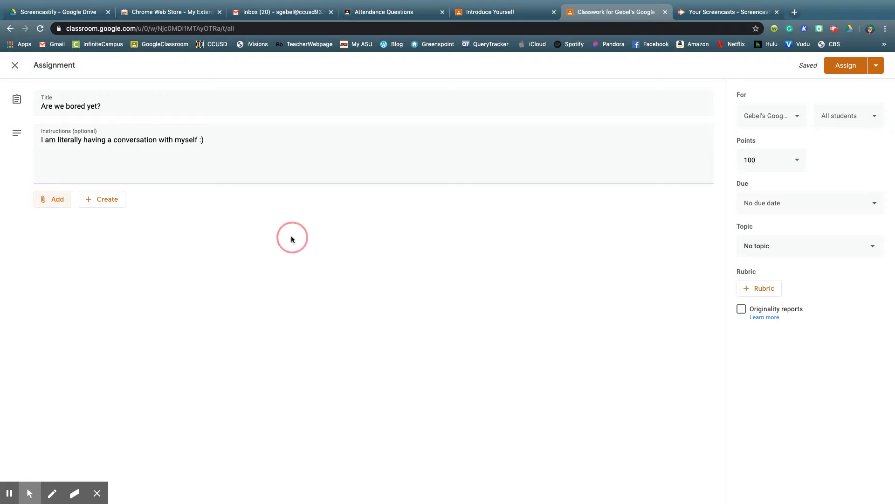
left_click(794, 117)
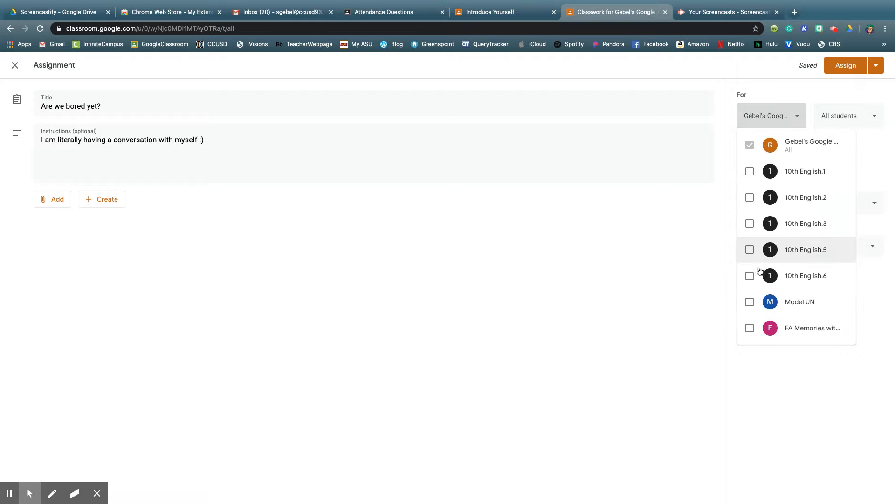
left_click(611, 237)
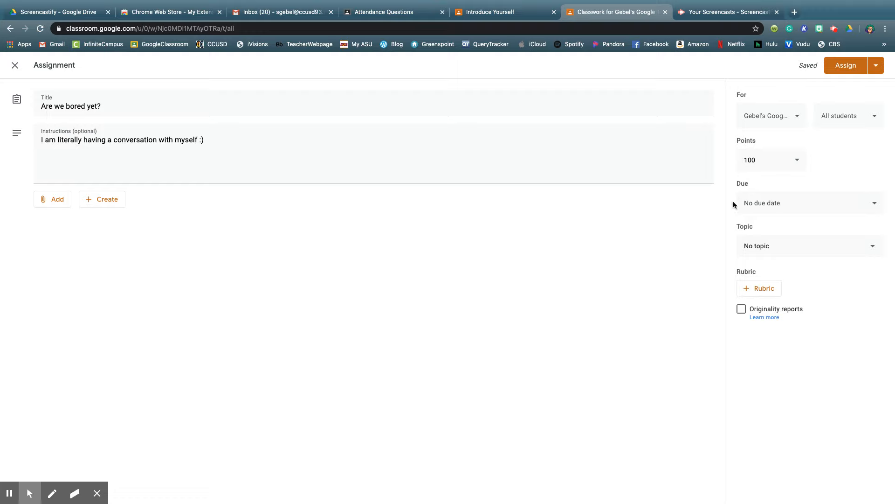
left_click(767, 159)
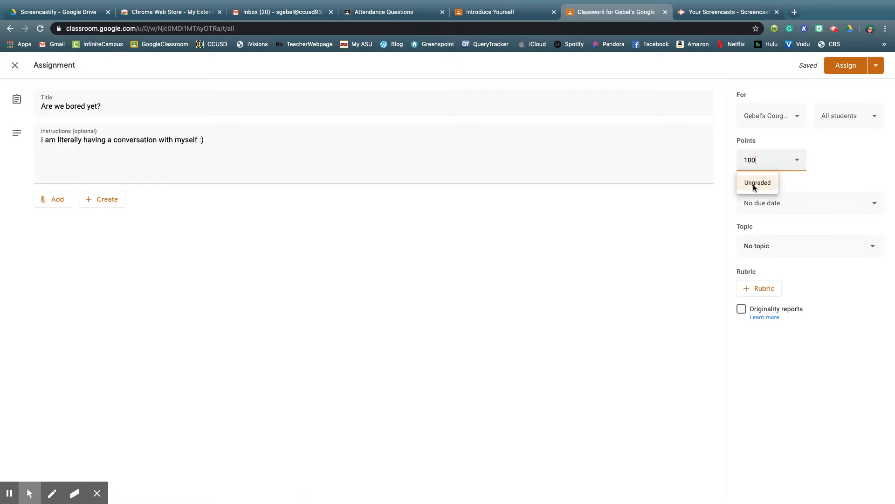
left_click(654, 236)
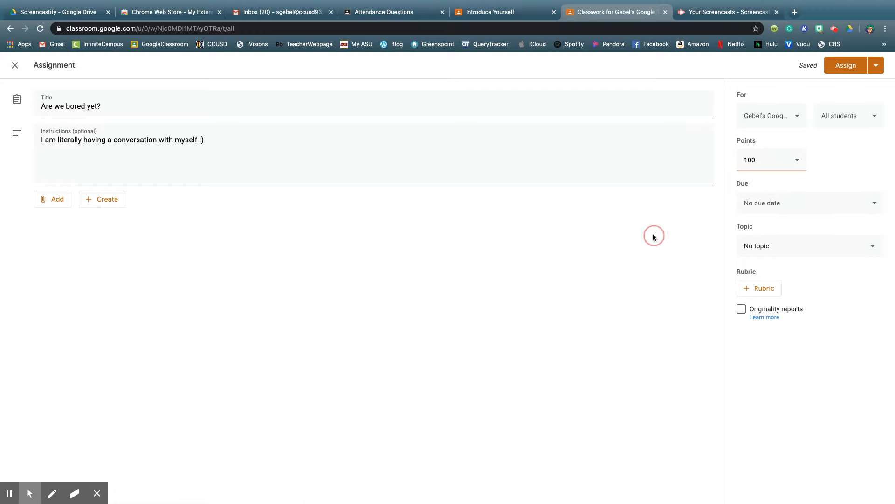
- Set the new assignment's due date to Apr 6, 2020 without a due time, and its topic to "Bye"
left_click(755, 202)
left_click(767, 237)
left_click(774, 299)
left_click(779, 268)
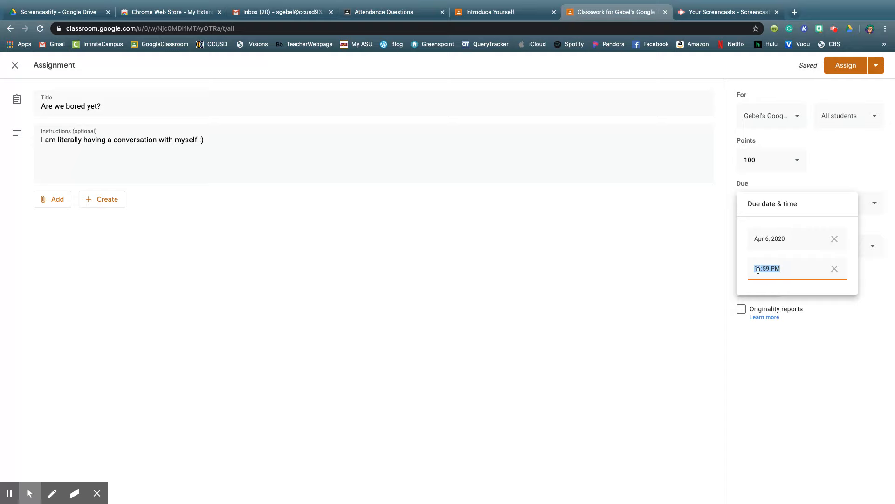
left_click(834, 269)
left_click(700, 264)
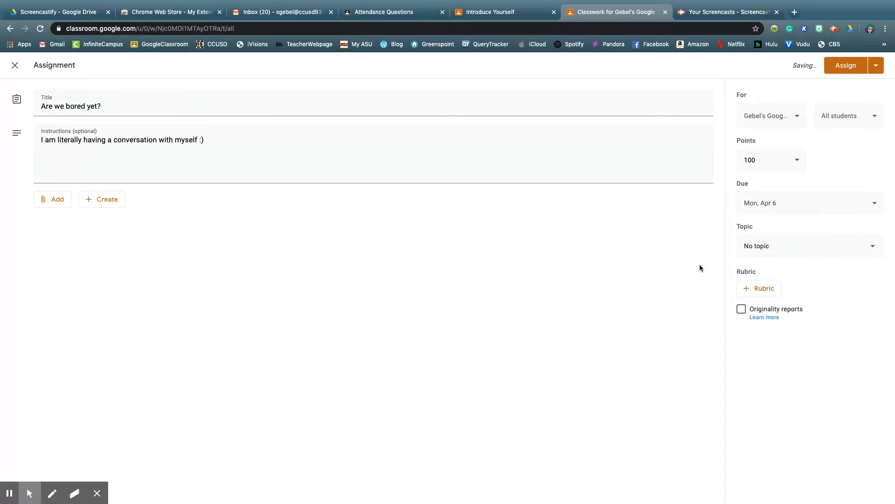
left_click(750, 252)
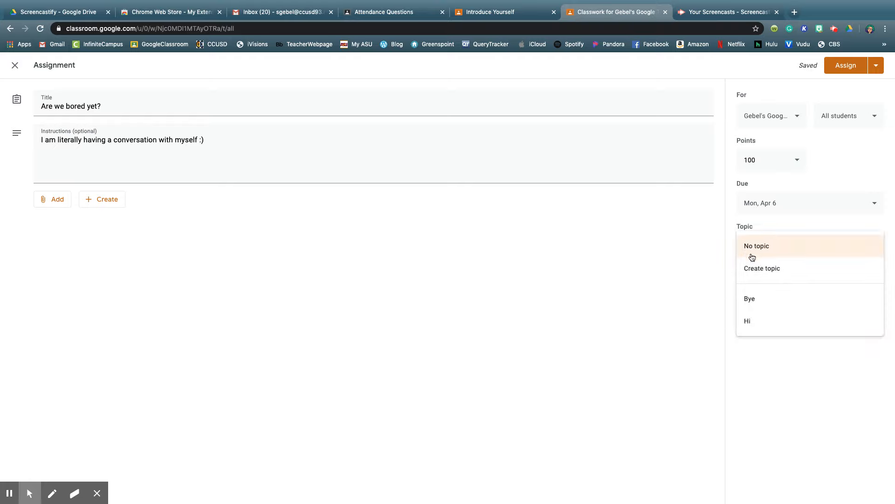
left_click(754, 300)
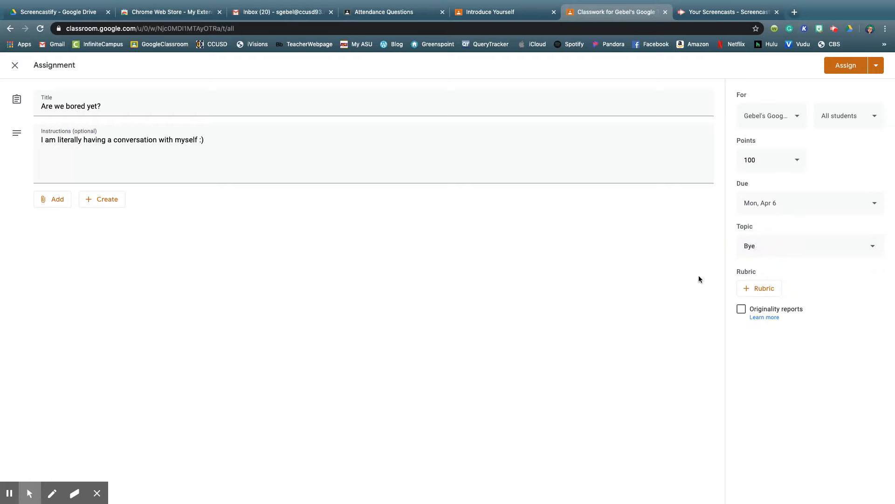
- Start a new rubric for the assignment, add two more performance levels to its criterion, and discard the rubric
left_click(751, 288)
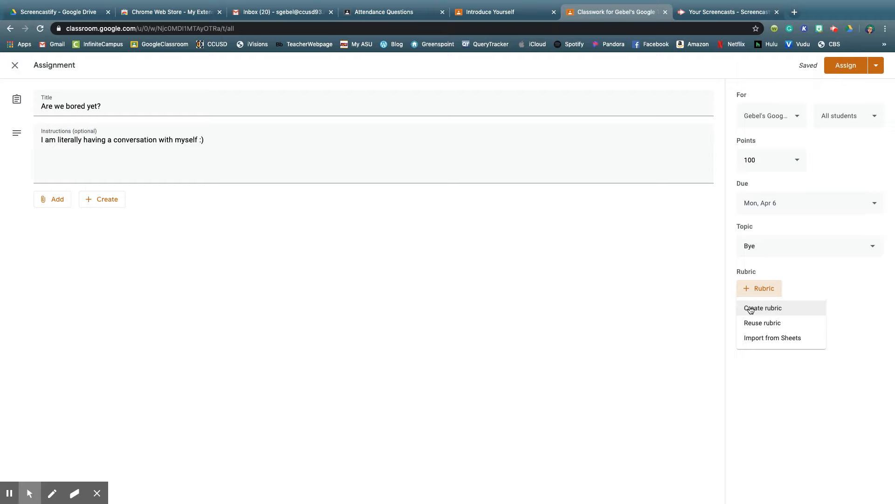
left_click(747, 309)
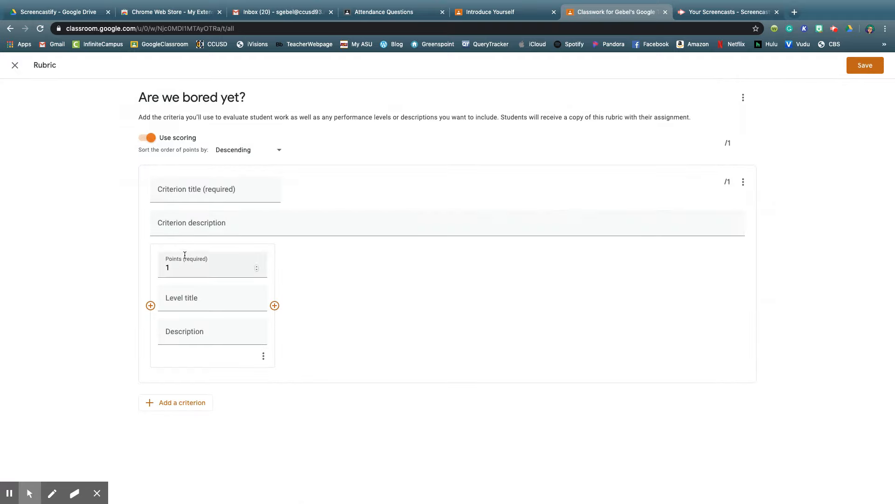
left_click(184, 186)
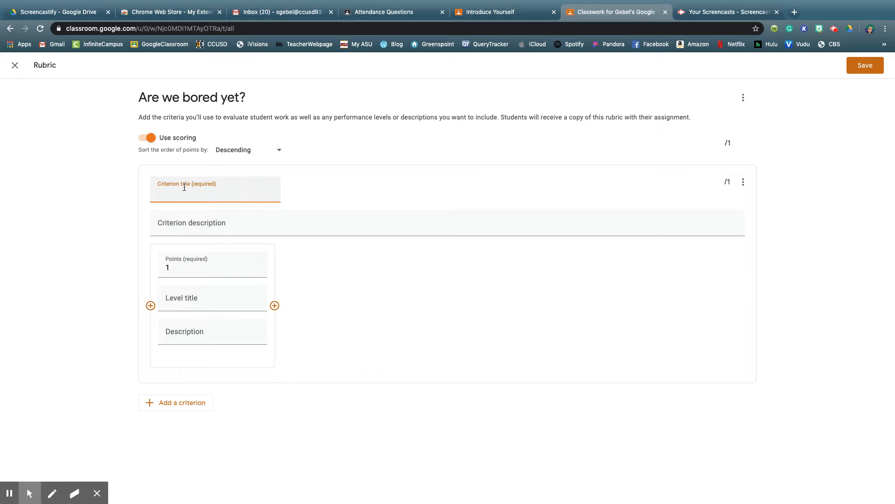
left_click(202, 269)
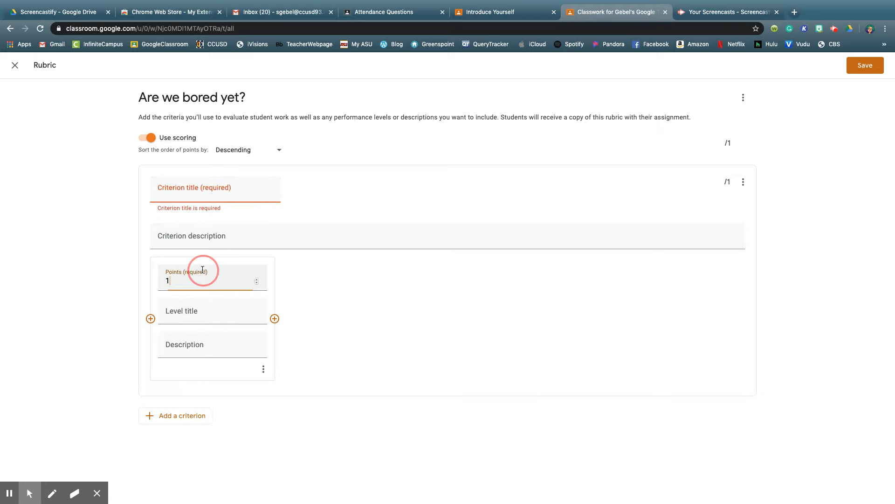
left_click(278, 319)
left_click(399, 319)
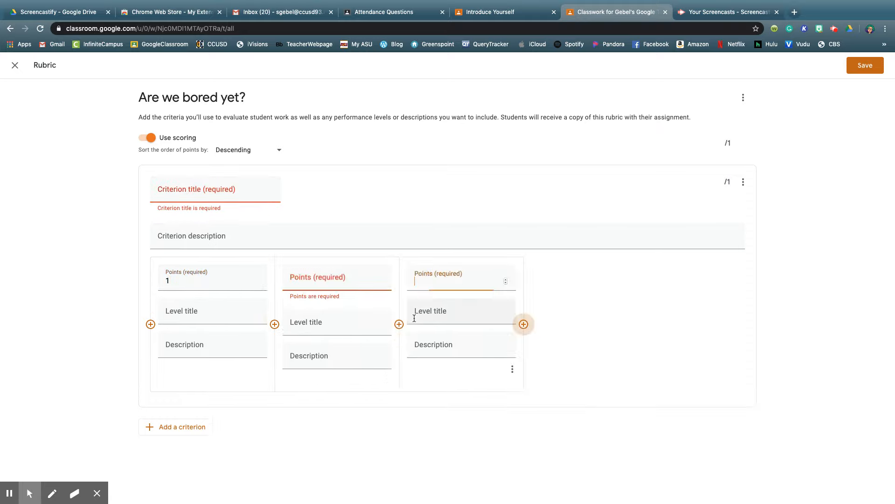
left_click(14, 65)
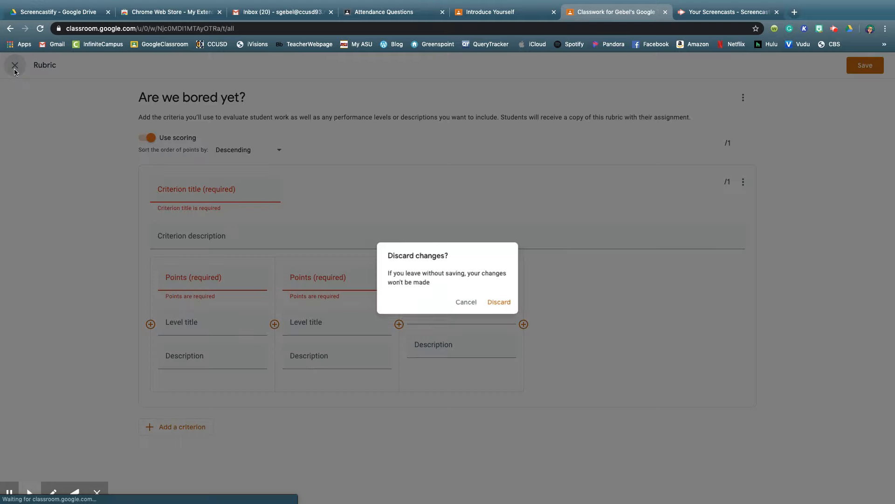
left_click(501, 304)
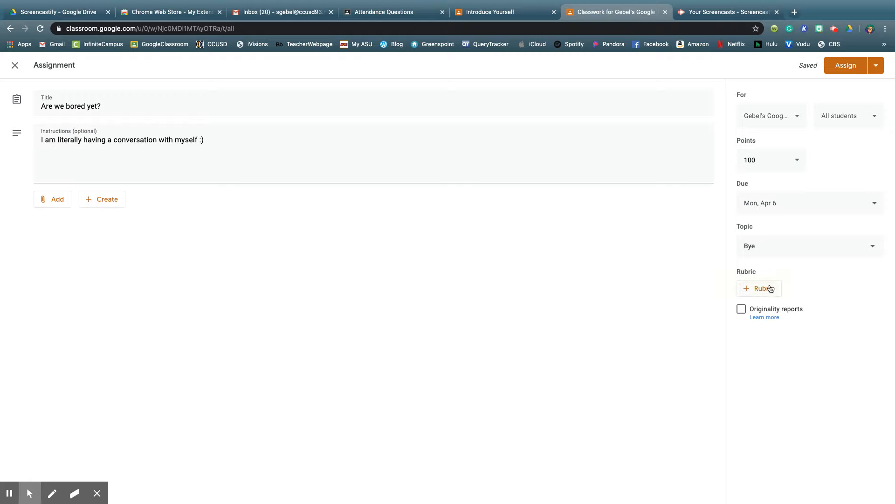
- Deselect all students as recipients of the assignment and reselect the listed student
left_click(870, 118)
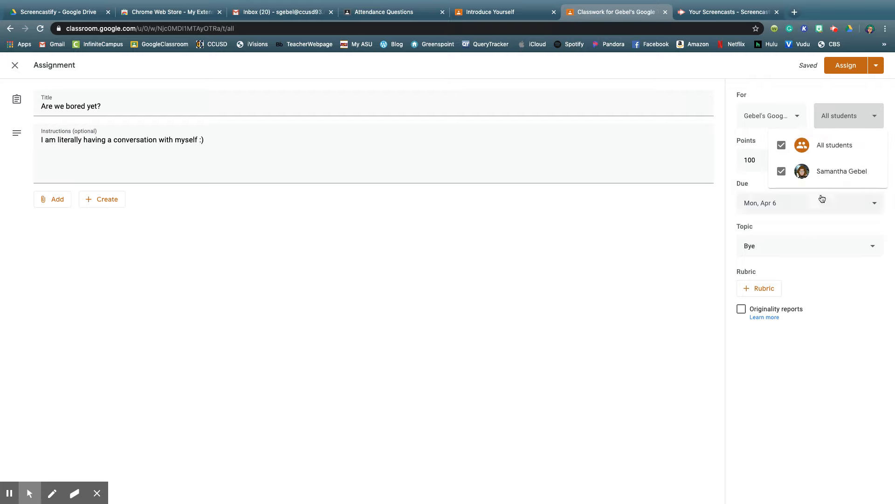
left_click(781, 145)
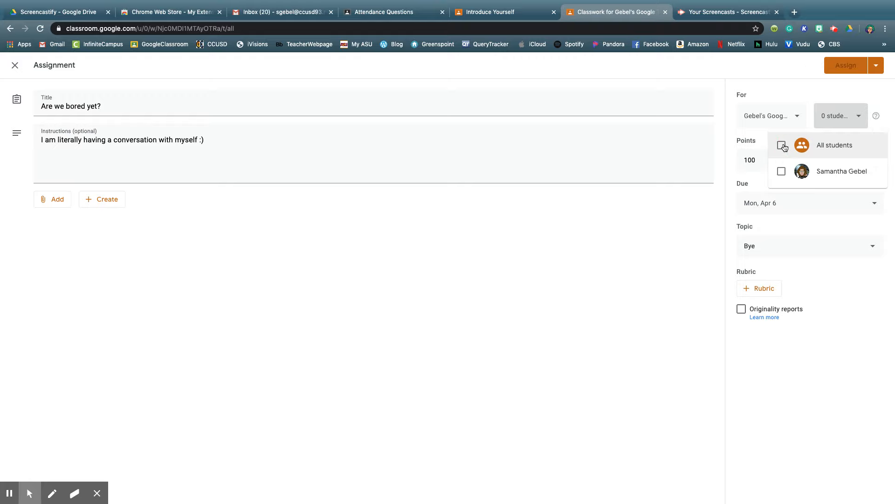
left_click(781, 172)
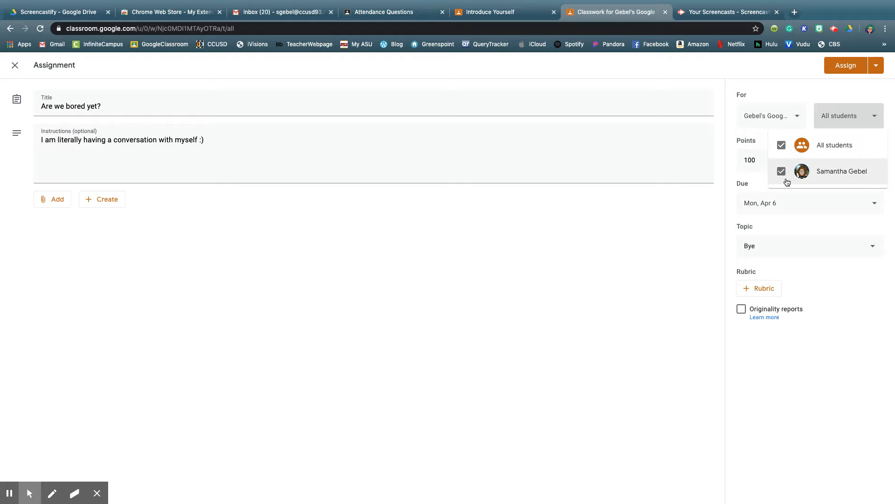
left_click(807, 83)
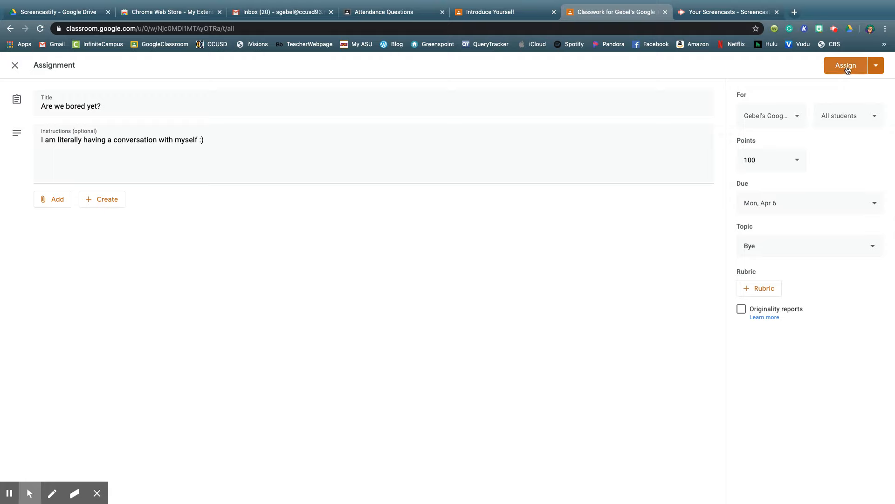
- Open the assignment's scheduling options, pick Apr 6, 2020 as the posting date, and cancel the scheduling
left_click(877, 68)
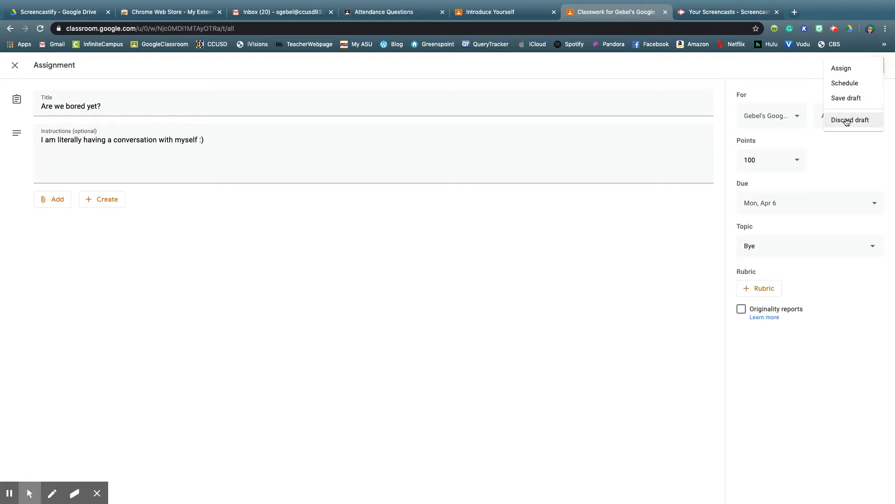
left_click(845, 84)
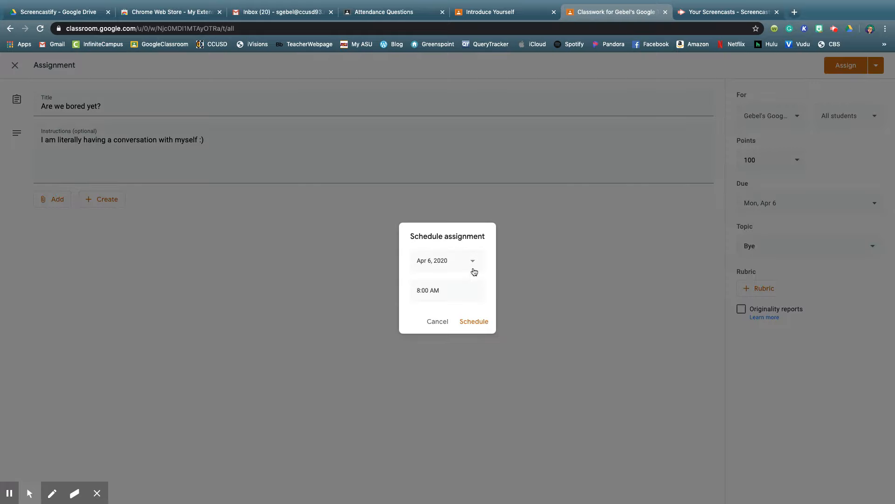
left_click(473, 261)
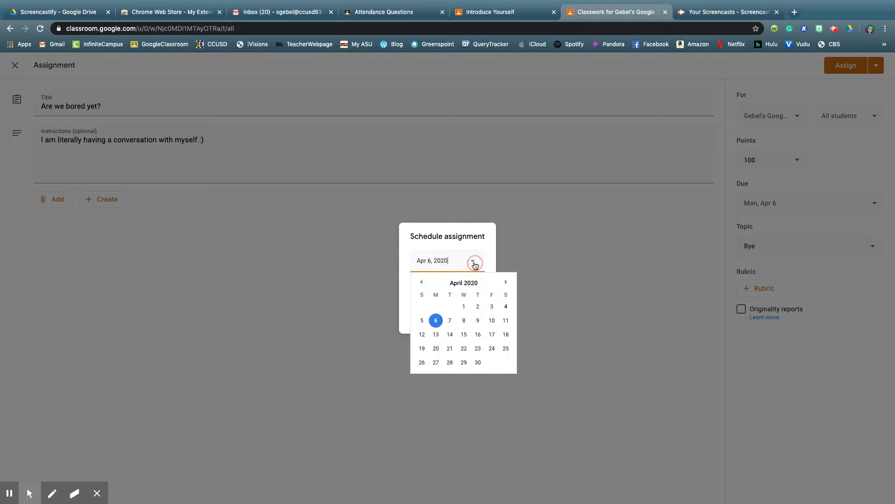
left_click(439, 321)
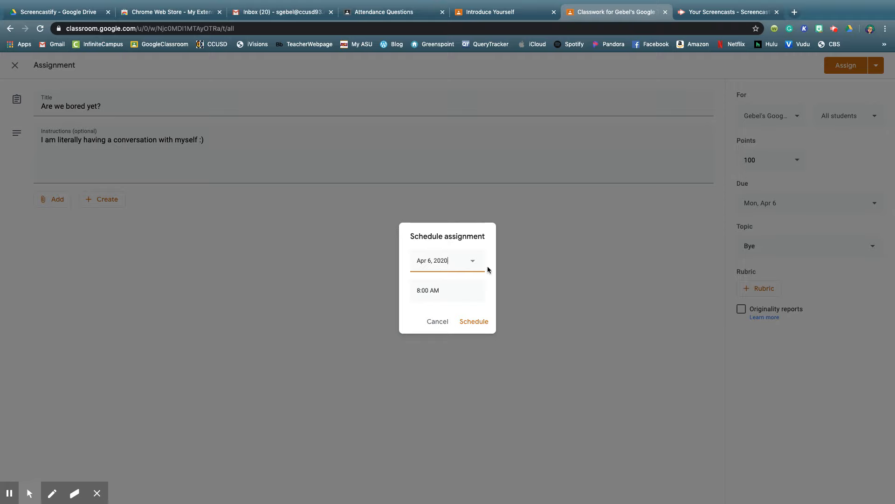
left_click(436, 321)
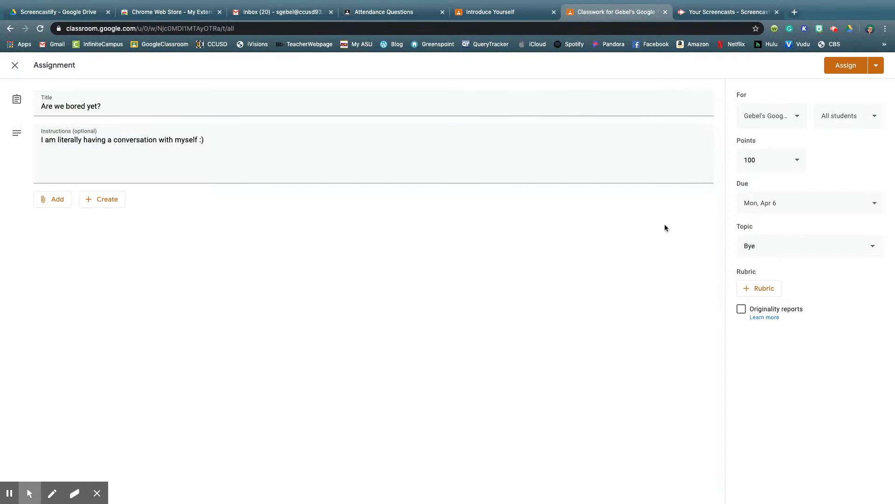
- Close the "Are we bored yet?" assignment editor without assigning it, keeping the assignment as a draft
left_click(15, 66)
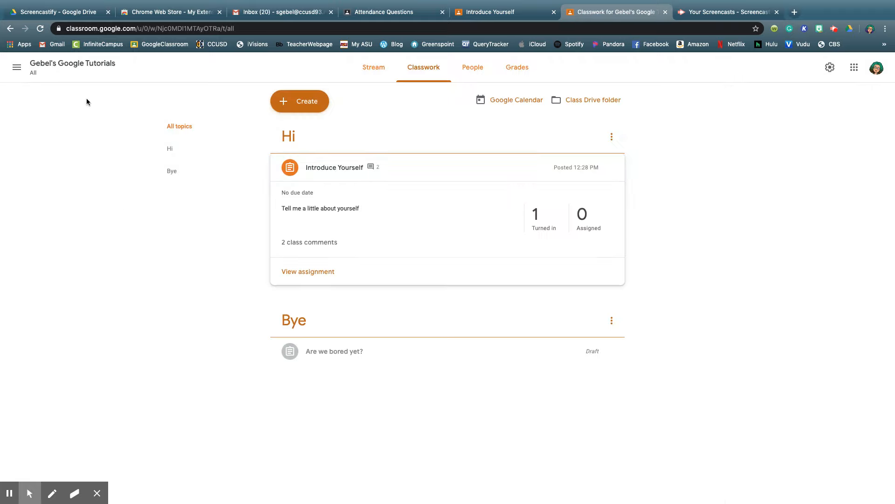
left_click(834, 31)
left_click(814, 128)
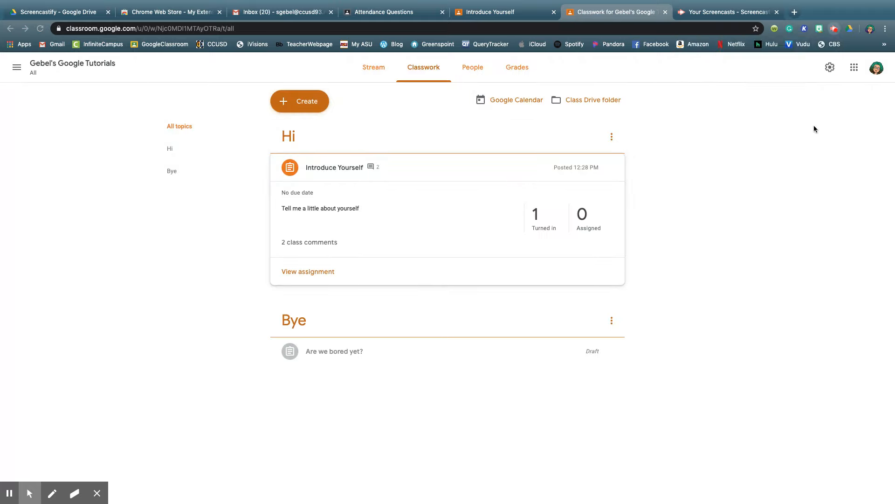